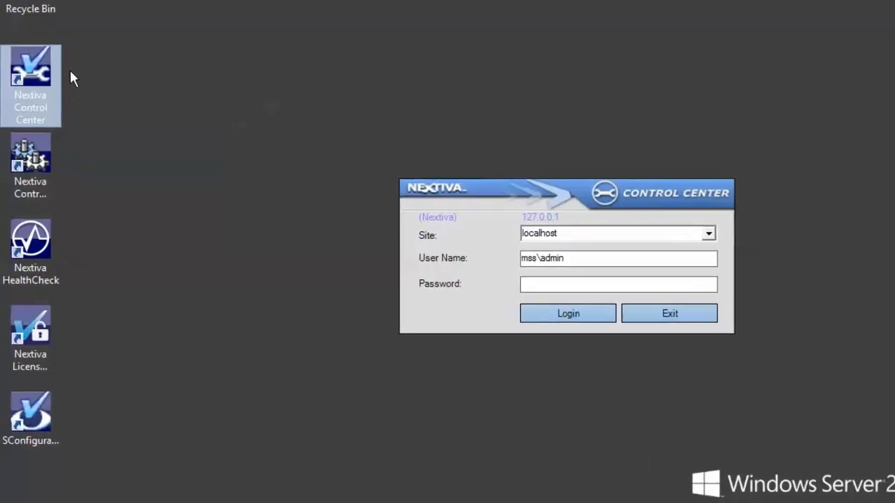
# - Enter the password for the prefilled user and log in to localhost
pyautogui.click(553, 282)
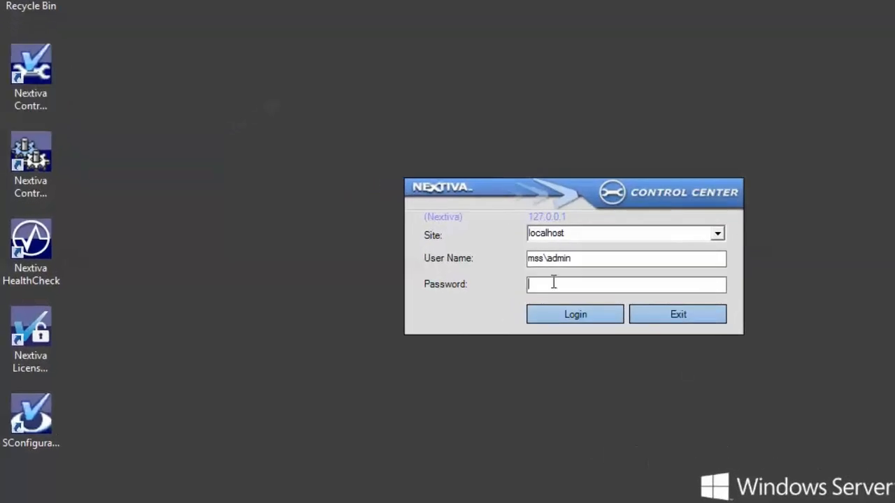
pyautogui.write('*********')
pyautogui.press('Return')
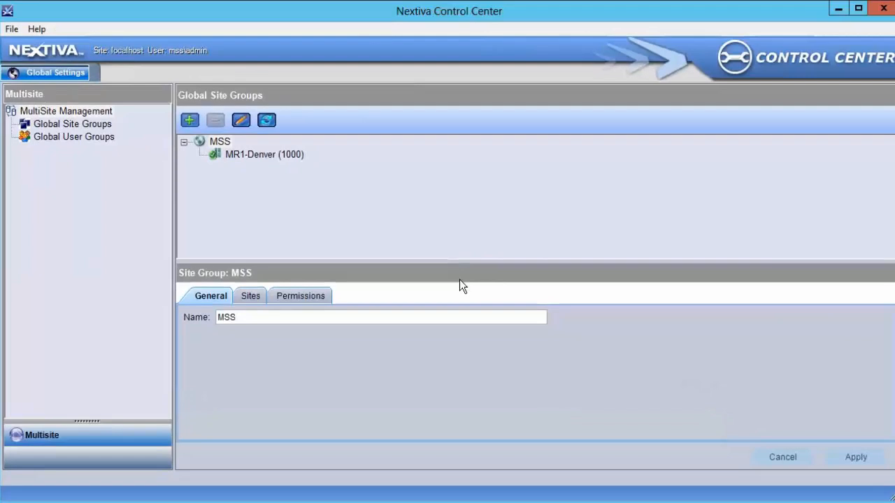
# - Show Global Site Groups, where MSS contains MR1-Denver (1000)
pyautogui.click(107, 125)
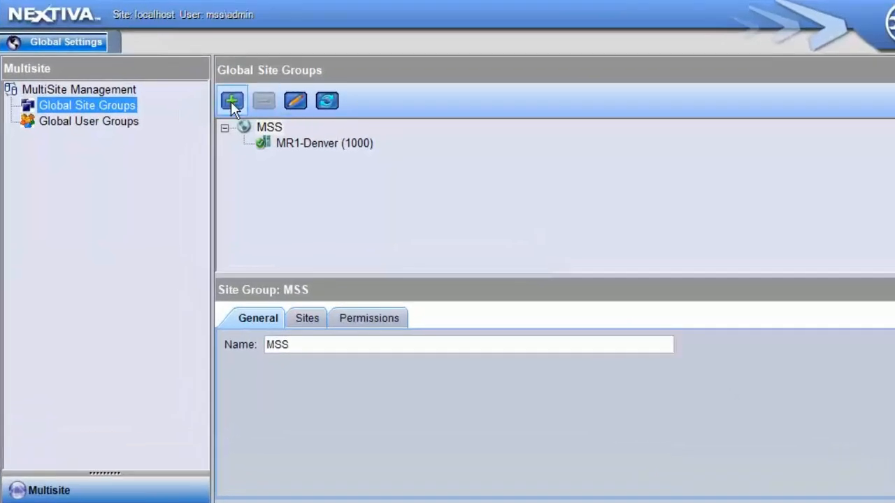
# - Create a site group named Test under MSS and check its Sites list, which is empty
pyautogui.click(231, 101)
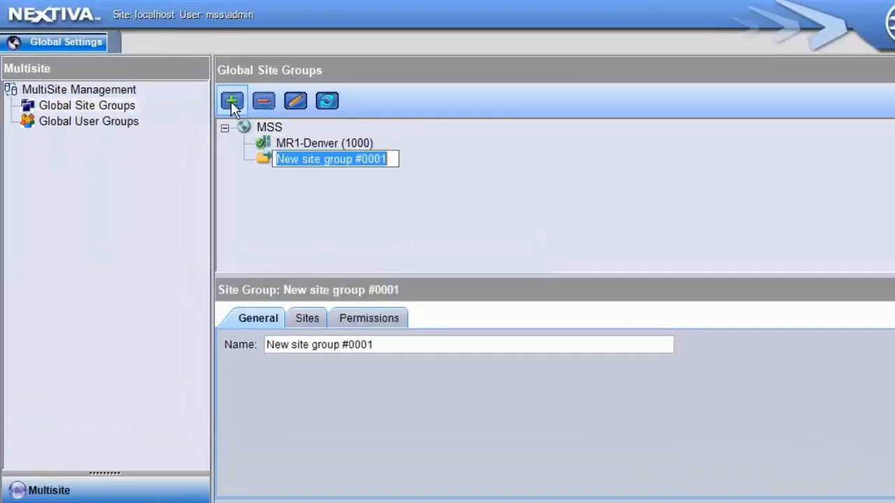
pyautogui.write('Test')
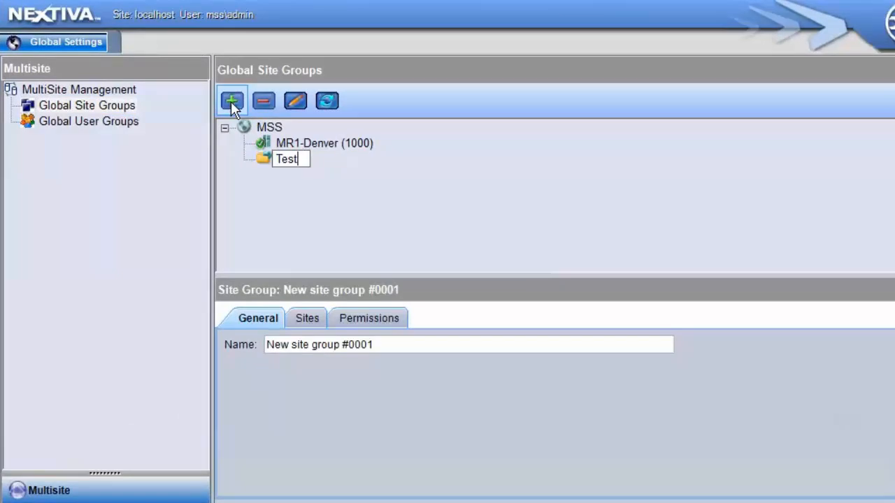
pyautogui.press('Return')
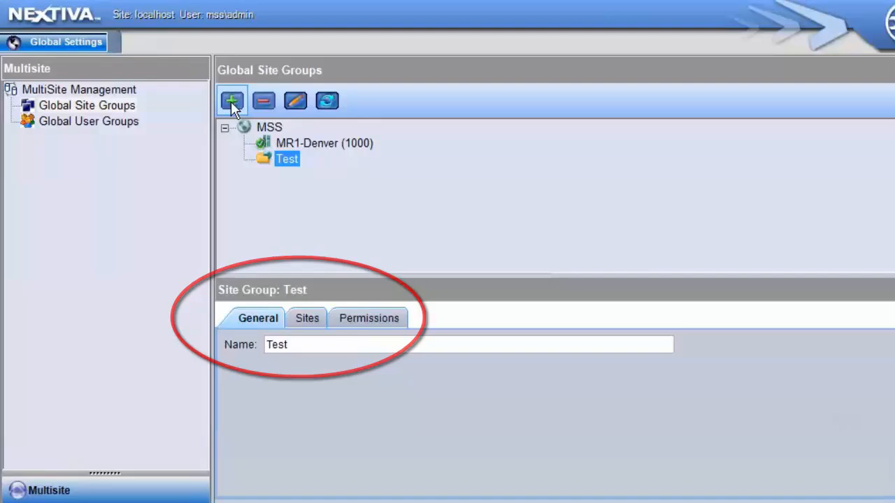
pyautogui.click(306, 323)
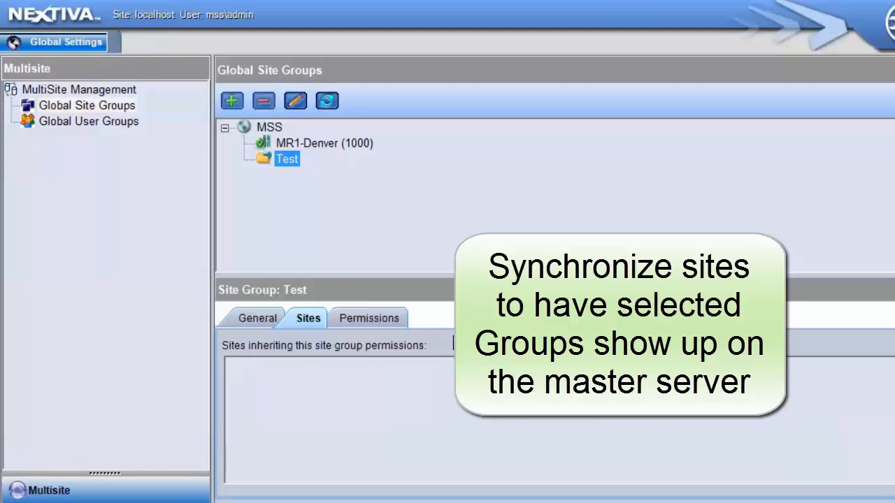
# - View Test's permission groups: MultiSite Admins checked, Security unchecked
pyautogui.click(393, 319)
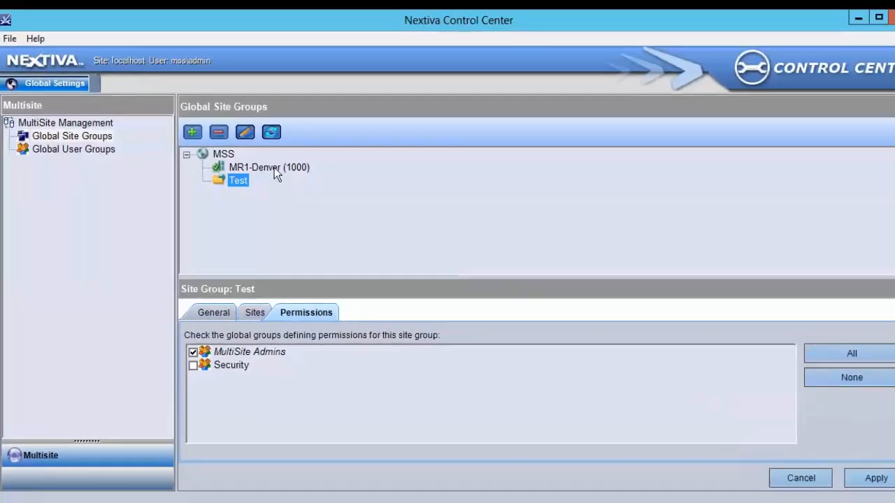
# - Move MR1-Denver into the Test group, apply, and confirm it appears in Test's Sites list
pyautogui.click(330, 143)
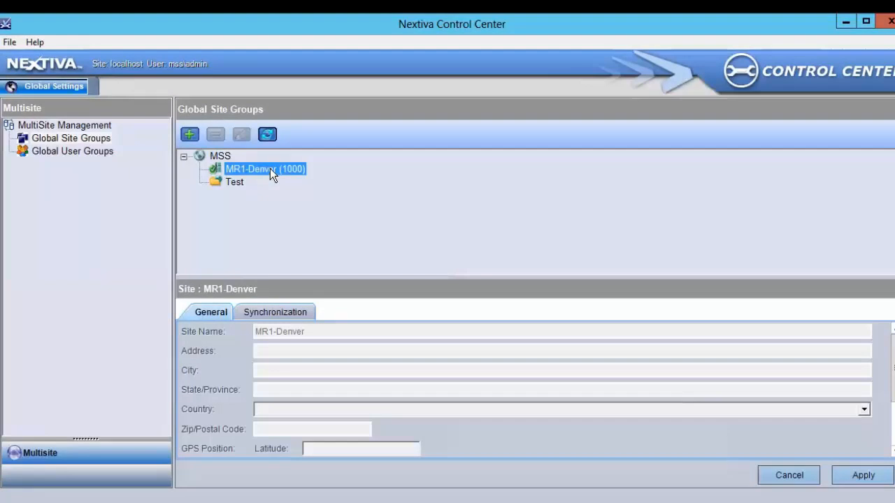
pyautogui.moveTo(270, 169); pyautogui.dragTo(244, 182)
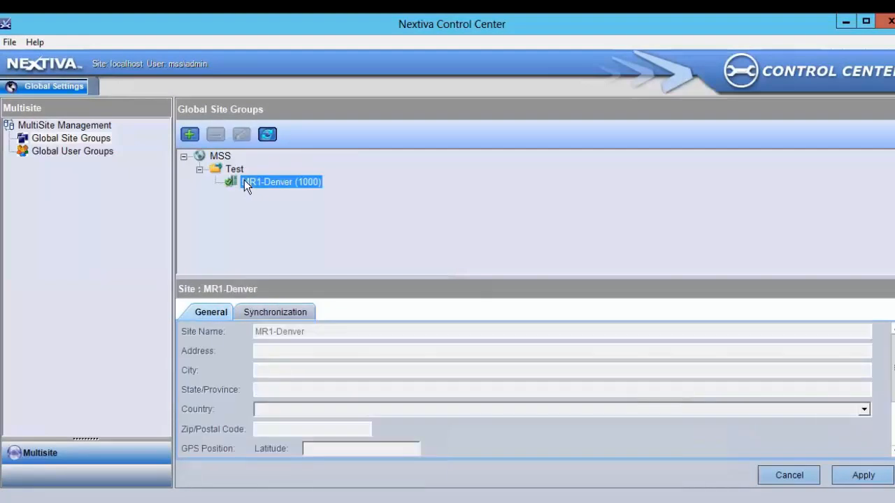
pyautogui.click(856, 475)
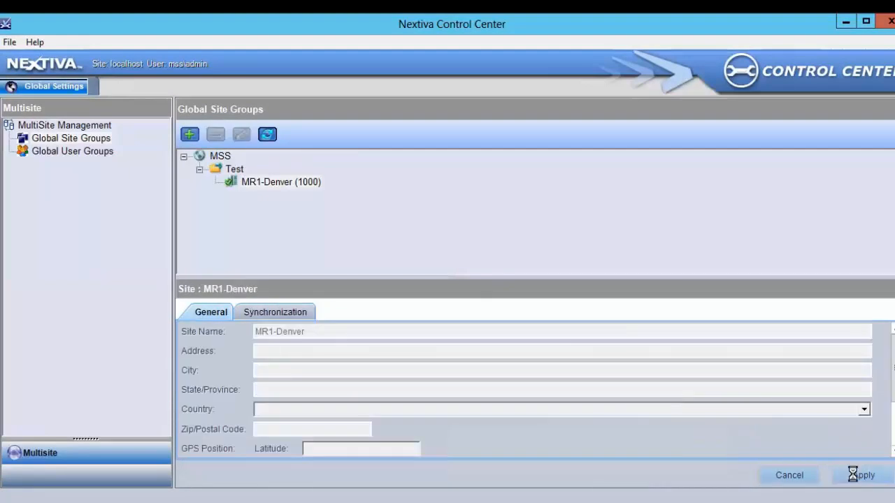
pyautogui.click(249, 168)
pyautogui.click(249, 312)
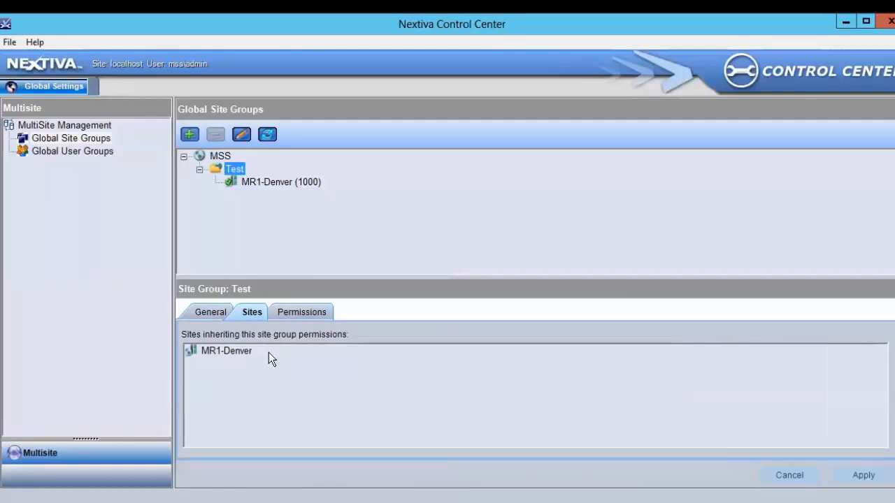
# - Review Test's permission groups, then log off the current user
pyautogui.click(312, 313)
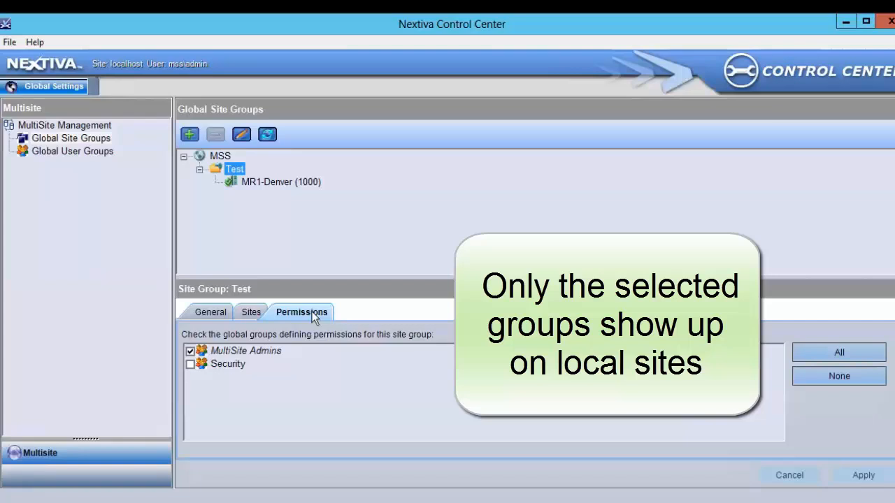
pyautogui.click(9, 42)
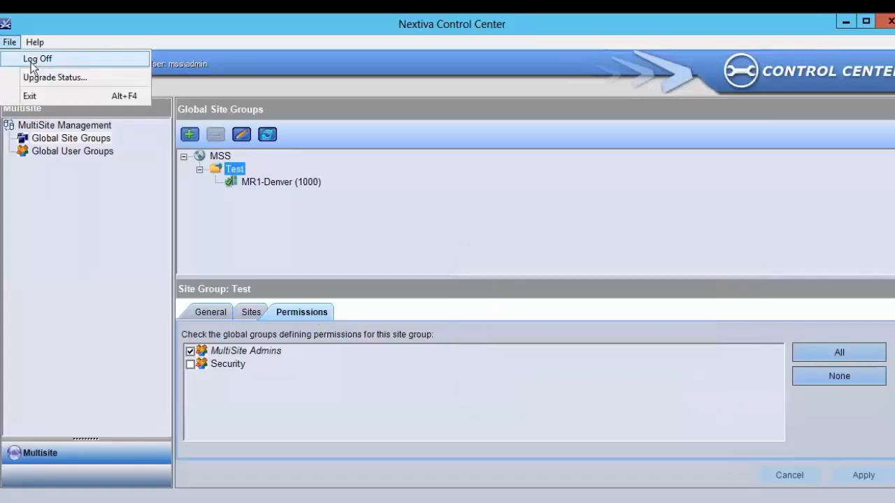
pyautogui.click(32, 60)
# - Sign back in as administrator with its password
pyautogui.moveTo(485, 260); pyautogui.dragTo(392, 263)
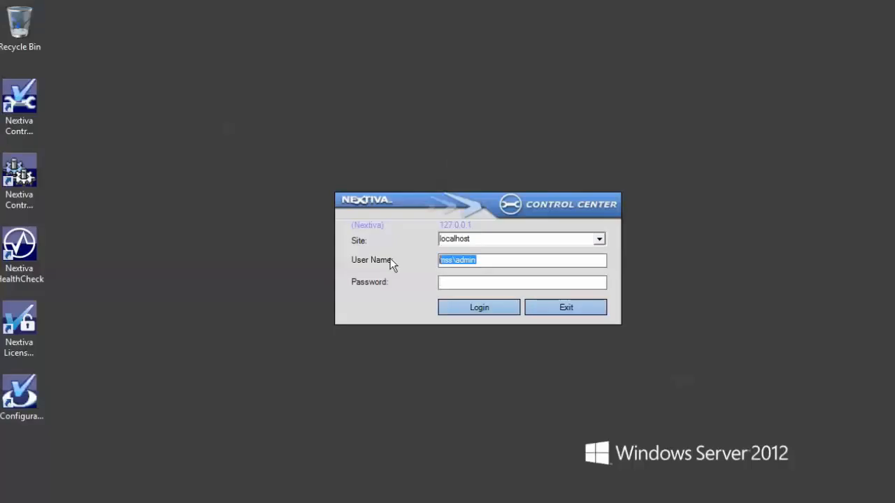
pyautogui.write('administrator')
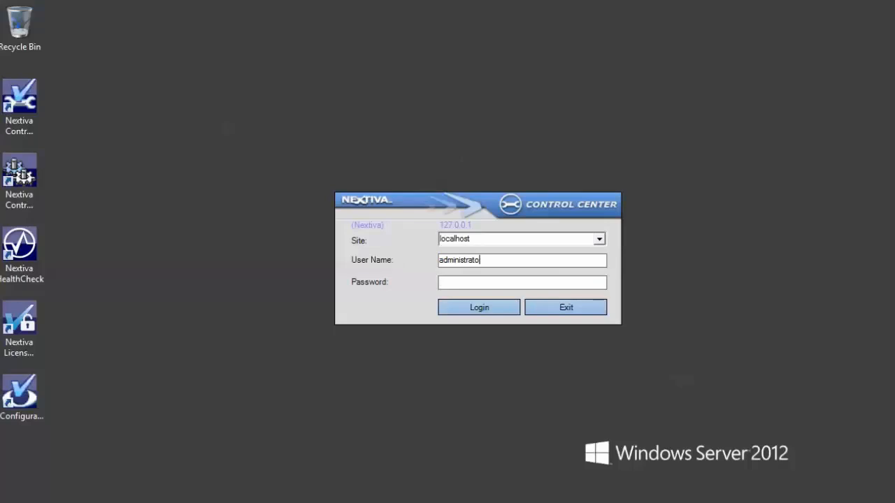
pyautogui.press('Tab')
pyautogui.write('••••••••')
pyautogui.press('Return')
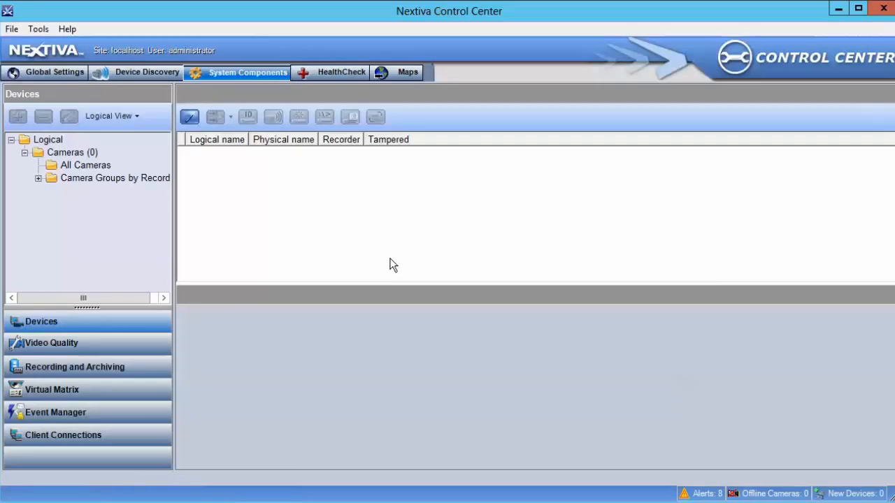
# - View the MultiSite Admins group's details in Global Settings, then log off
pyautogui.click(70, 73)
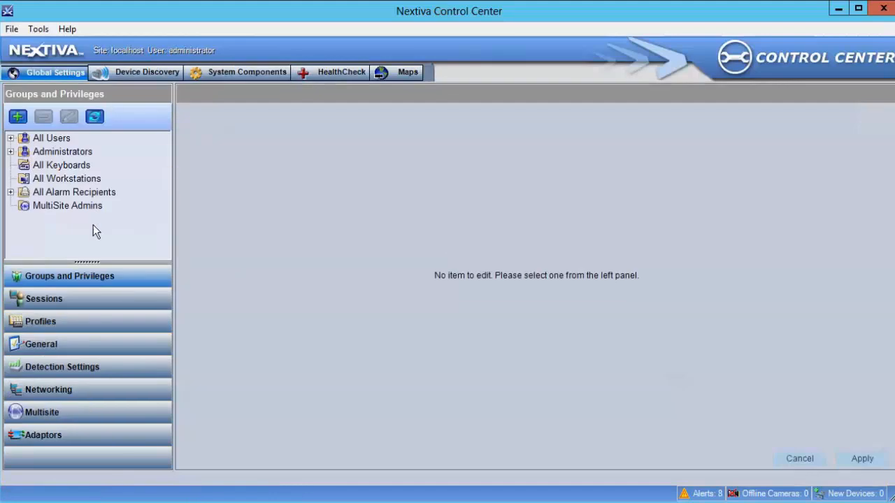
pyautogui.click(93, 208)
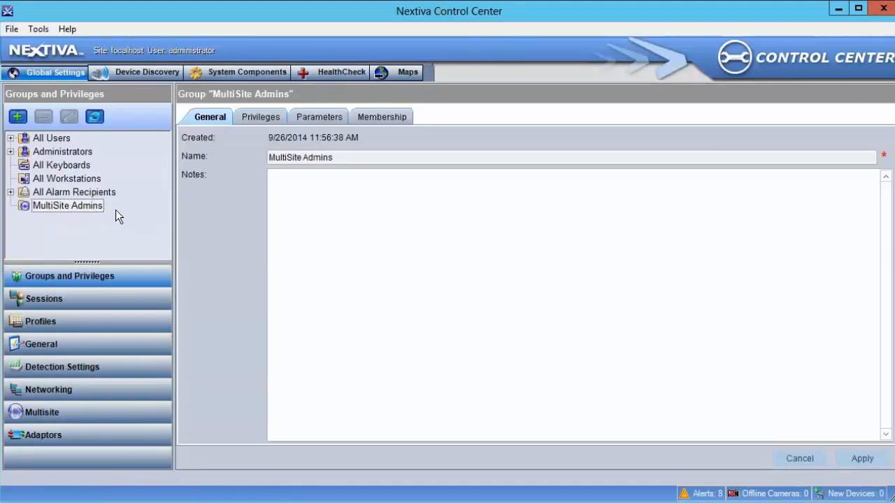
pyautogui.click(12, 29)
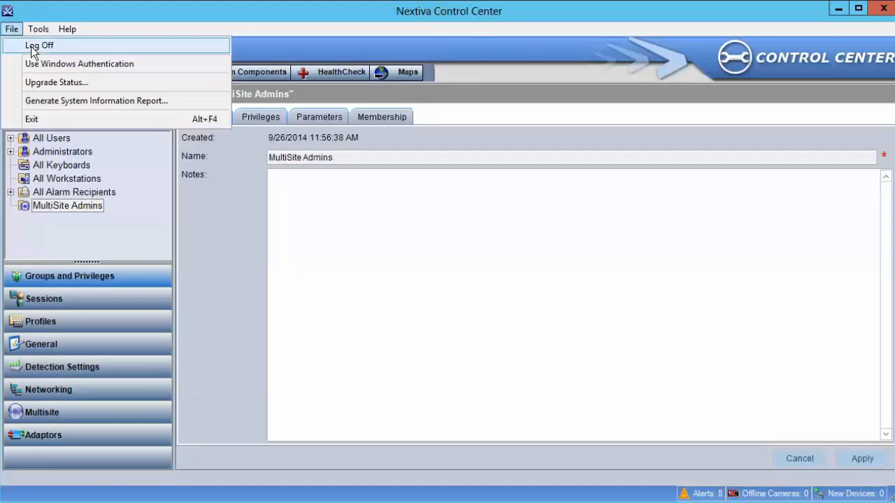
pyautogui.click(32, 47)
# - Log in with the multisite user name and its password, replacing the prefilled name
pyautogui.doubleClick(498, 259)
pyautogui.write('mss')
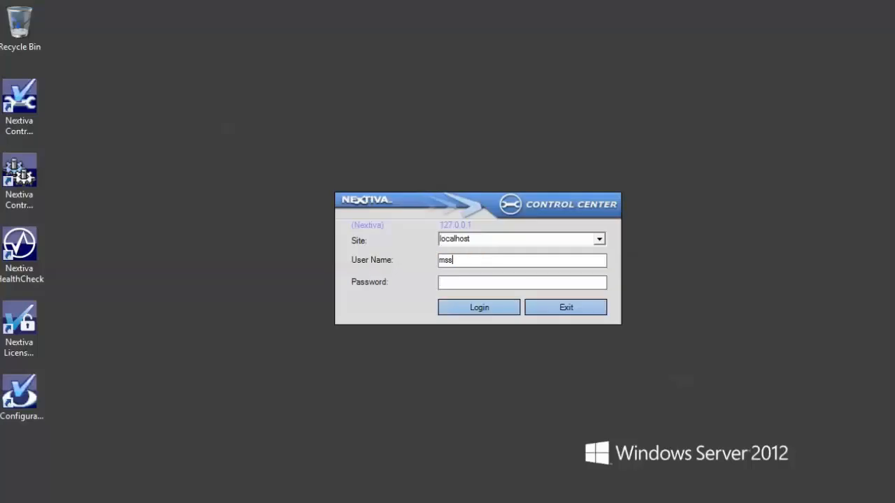
pyautogui.write('\\admin')
pyautogui.press('Tab')
pyautogui.write('•••••••')
pyautogui.press('Return')
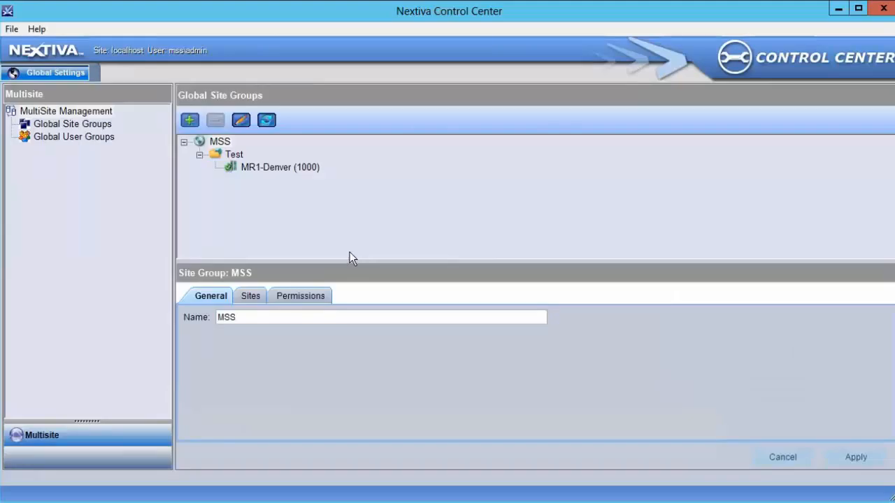
# - Check Security in the Test group's permissions alongside MultiSite Admins
pyautogui.click(235, 155)
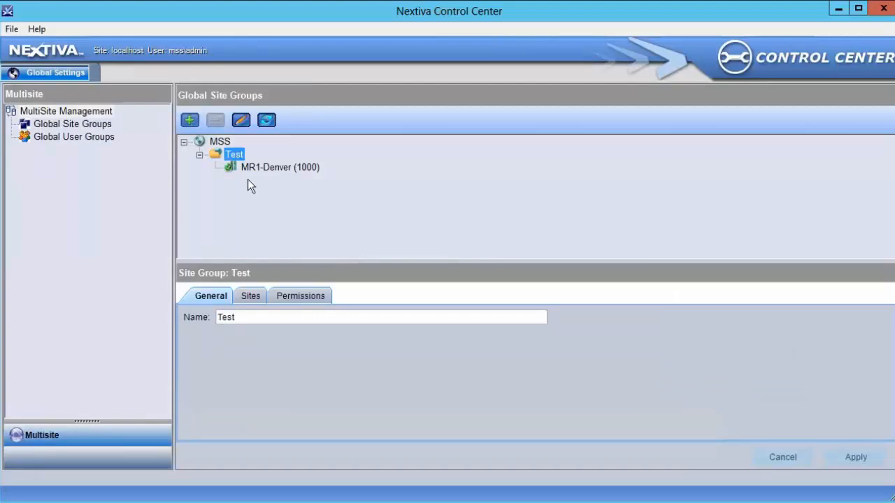
pyautogui.click(311, 297)
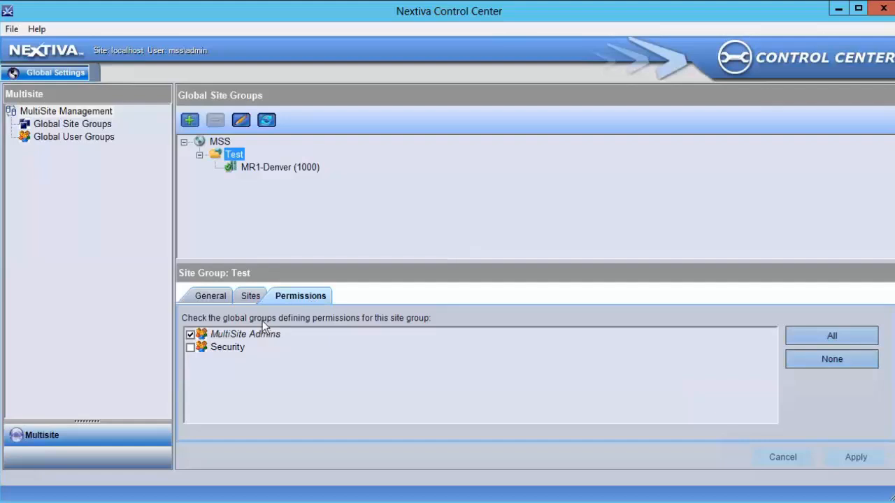
pyautogui.click(190, 347)
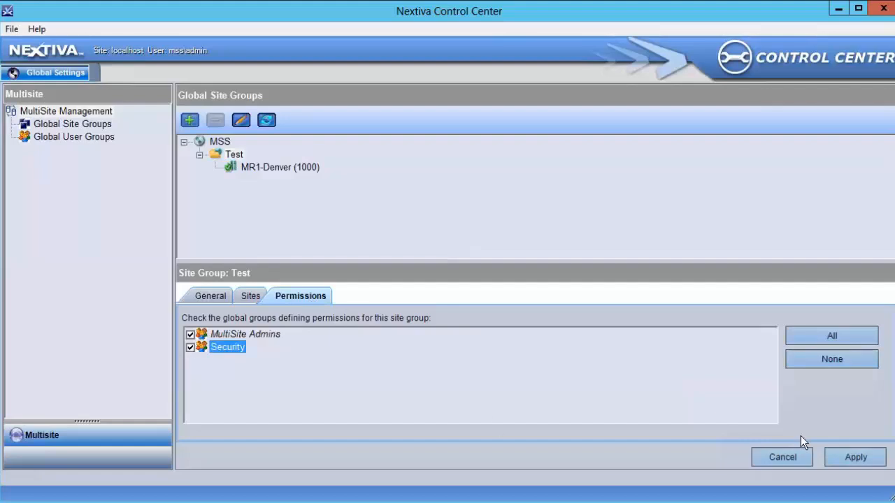
# - Apply the Test group's Security permission change and log off
pyautogui.click(866, 458)
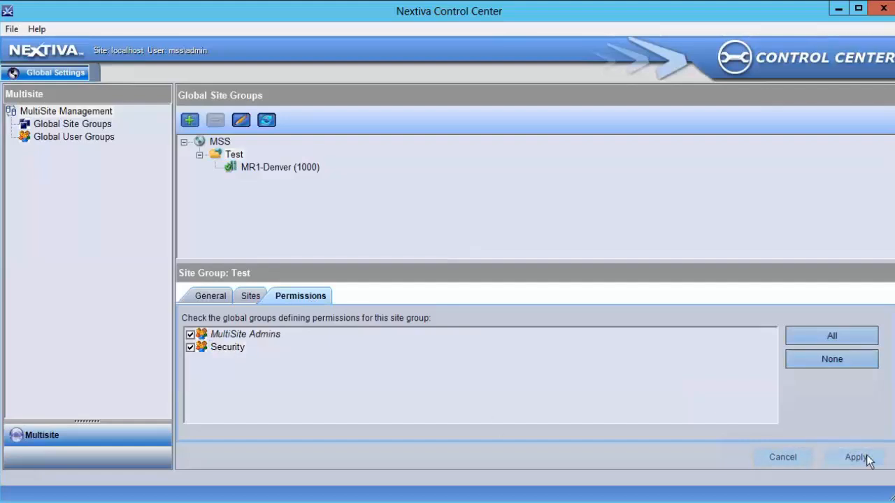
pyautogui.click(12, 28)
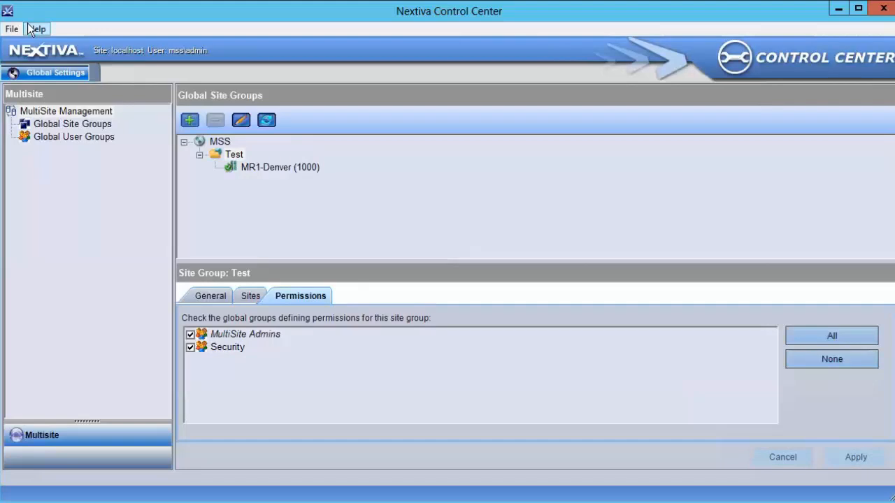
pyautogui.click(36, 45)
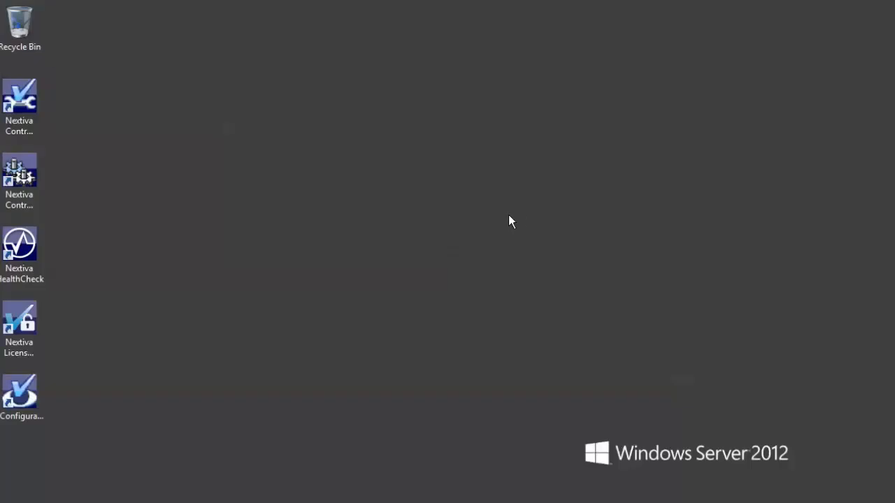
# - Sign back in as administrator with its password
pyautogui.moveTo(499, 260); pyautogui.dragTo(399, 262)
pyautogui.write('administrator')
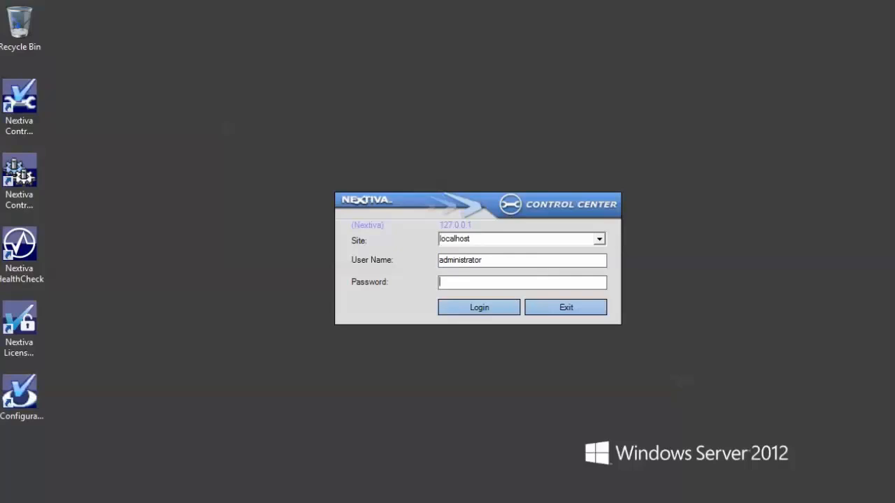
pyautogui.press('Tab')
pyautogui.write('********')
pyautogui.press('Return')
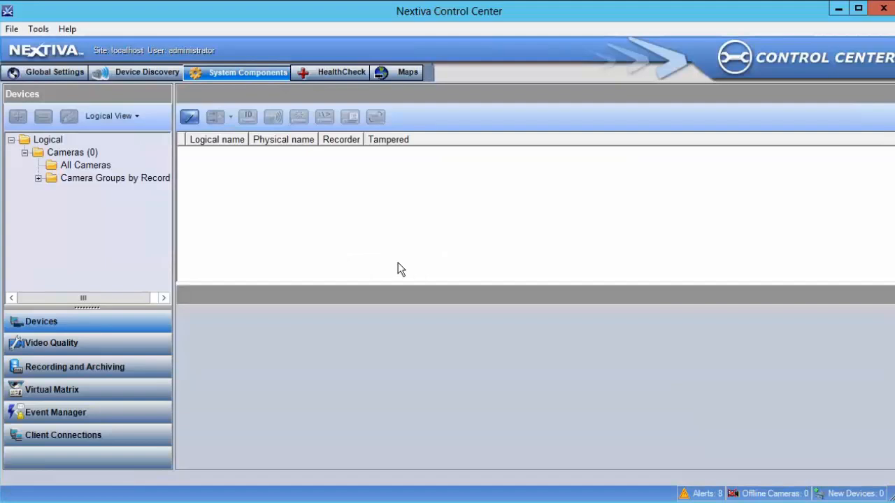
# - Review the MultiSite Admins and Security groups in Global Settings, then log off the administrator
pyautogui.click(44, 69)
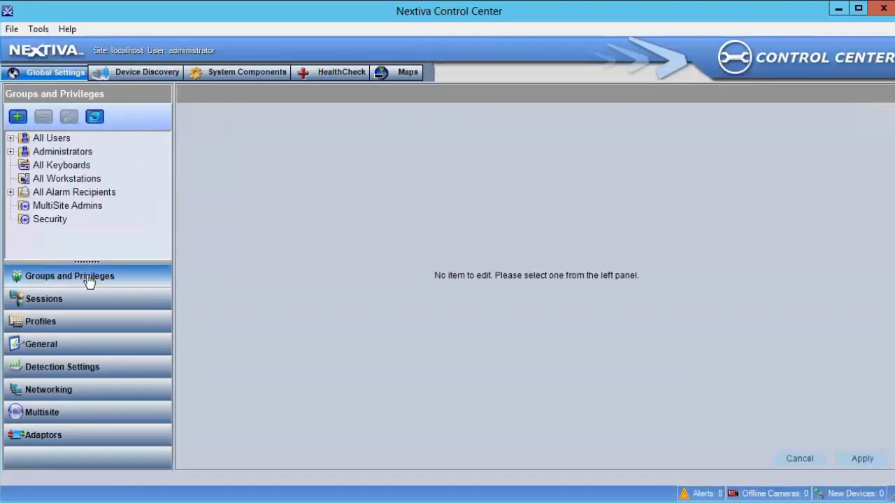
pyautogui.click(85, 208)
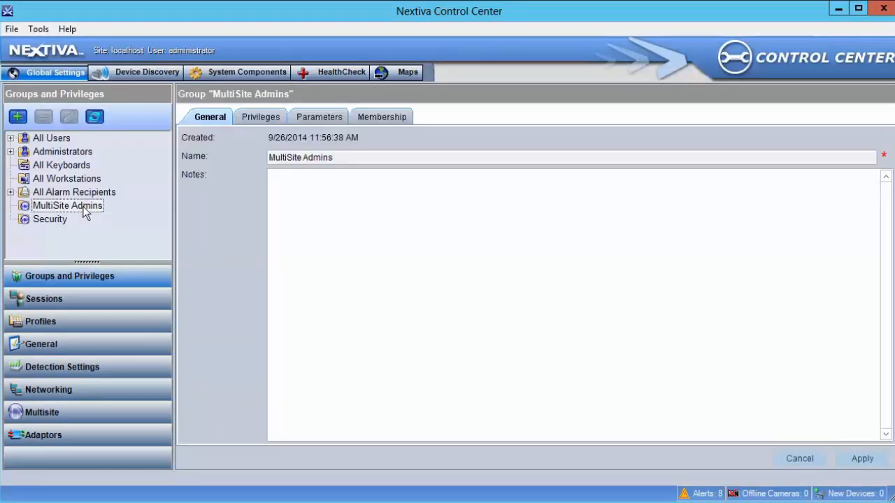
pyautogui.click(56, 223)
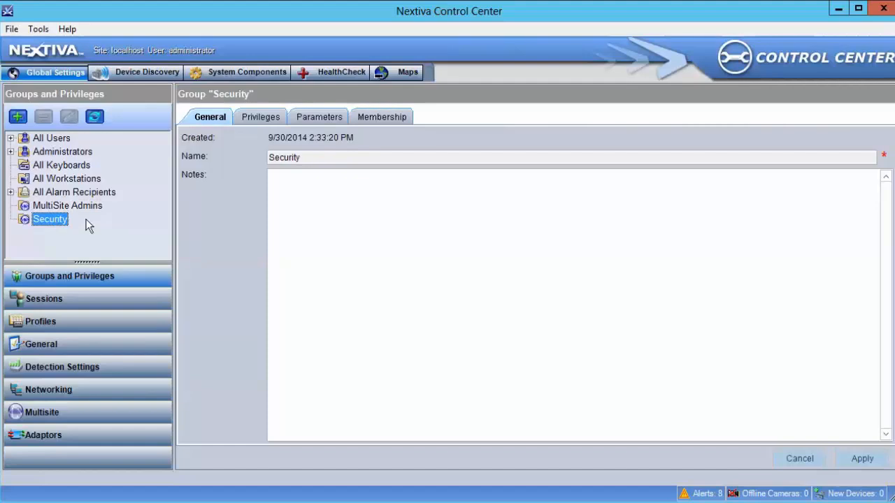
pyautogui.click(12, 29)
pyautogui.click(25, 47)
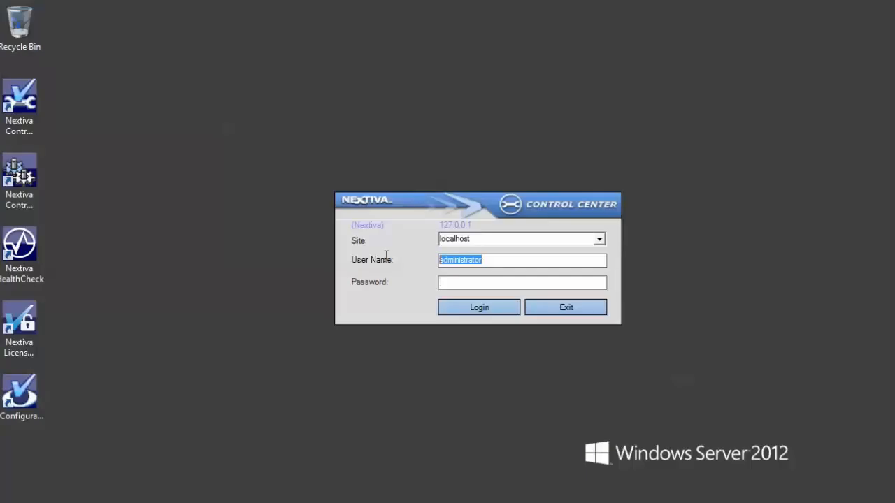
# - Log in with the multisite admin user name and password to reach the Global Site Groups tree
pyautogui.write('mss\\admin')
pyautogui.press('Tab')
pyautogui.write('*********')
pyautogui.press('Return')
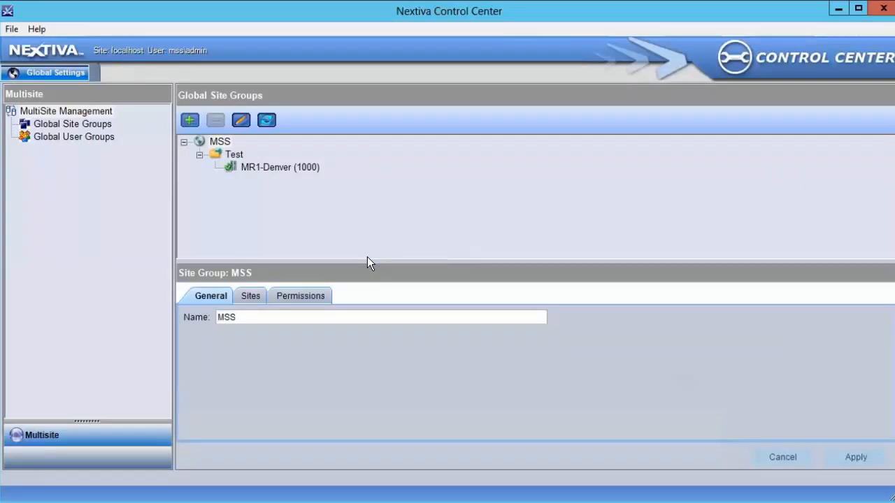
# - Add a sub-group named Test1 under the Test site group and show its permissions
pyautogui.click(237, 156)
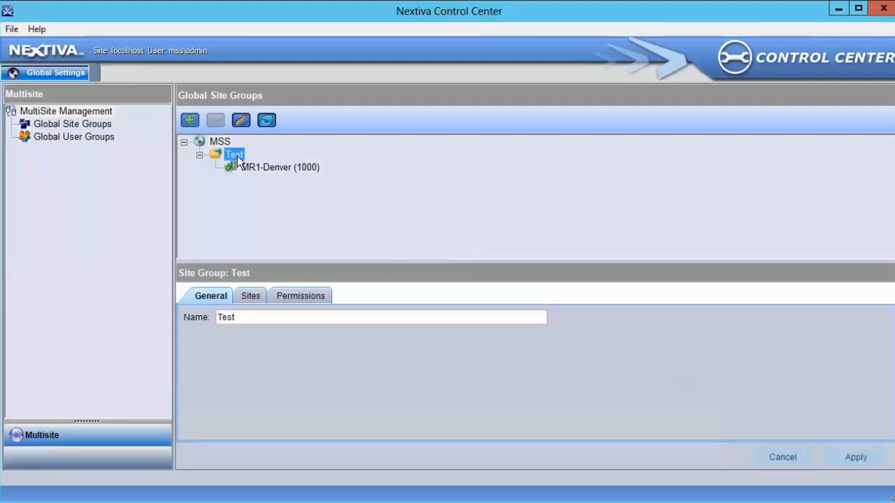
pyautogui.click(189, 122)
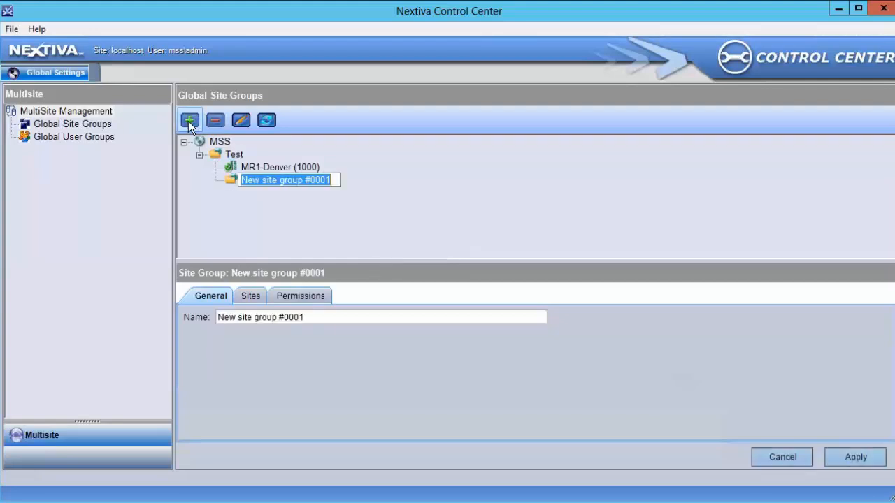
pyautogui.write('Test1')
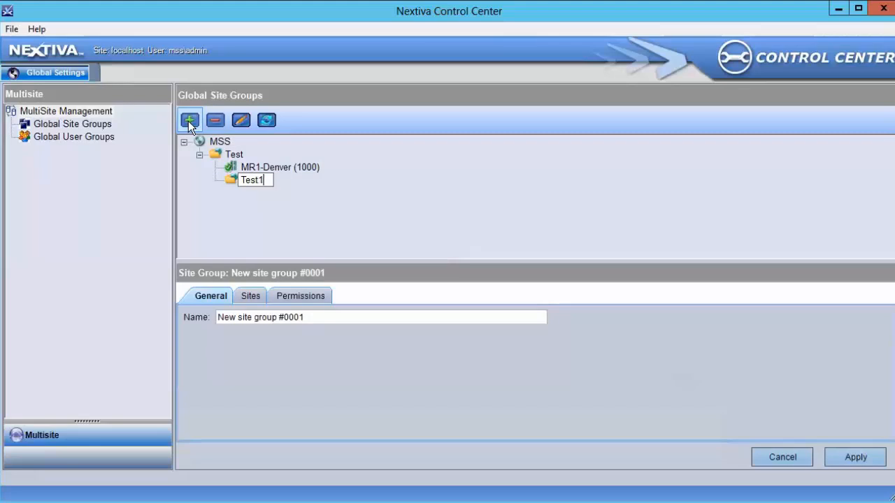
pyautogui.press('Return')
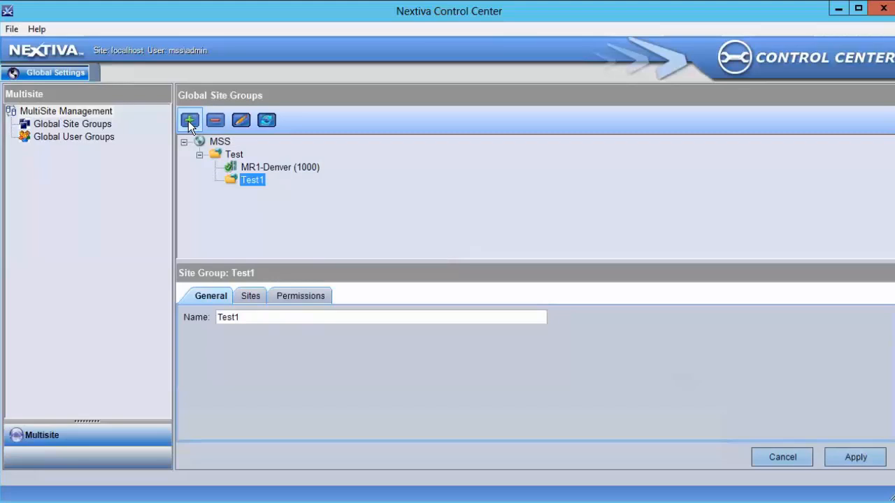
pyautogui.click(317, 298)
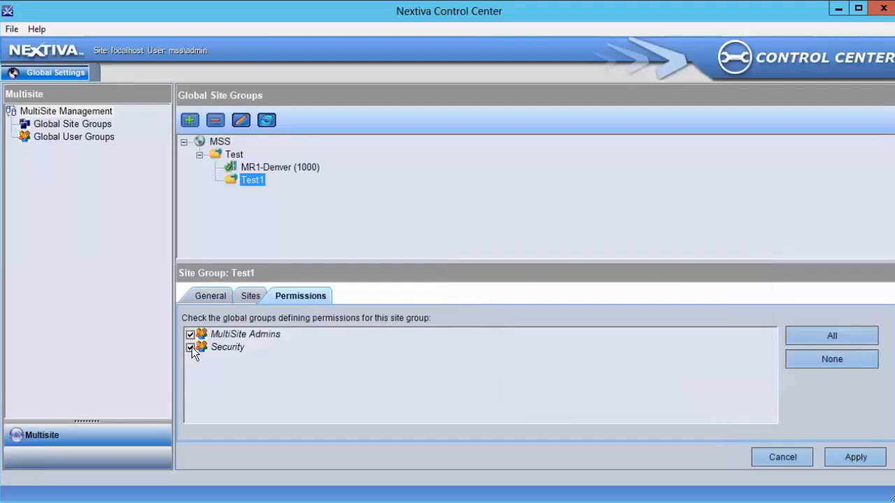
# - After the inherited-permission warning on Test1, clear Security on the parent Test group and apply
pyautogui.click(192, 346)
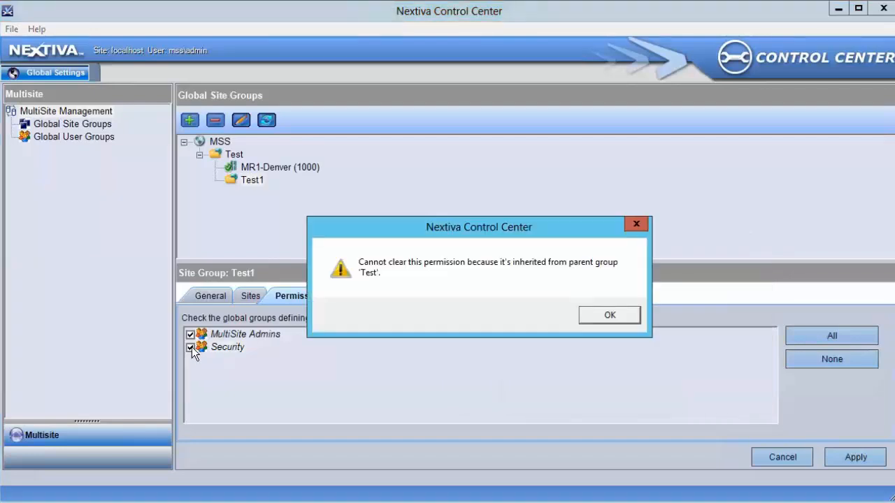
pyautogui.click(603, 315)
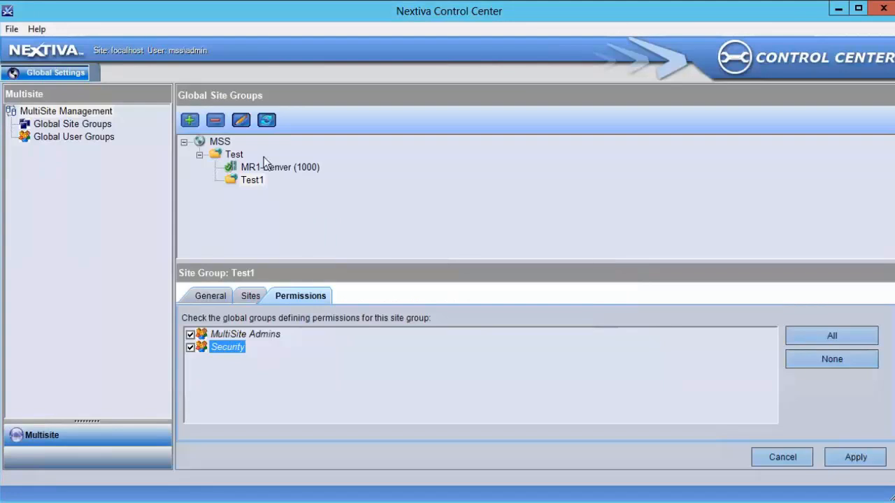
pyautogui.click(233, 156)
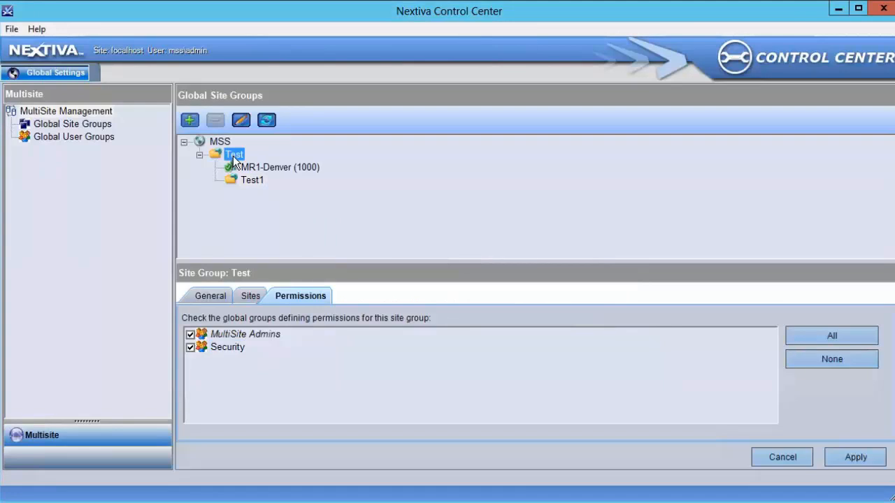
pyautogui.click(191, 347)
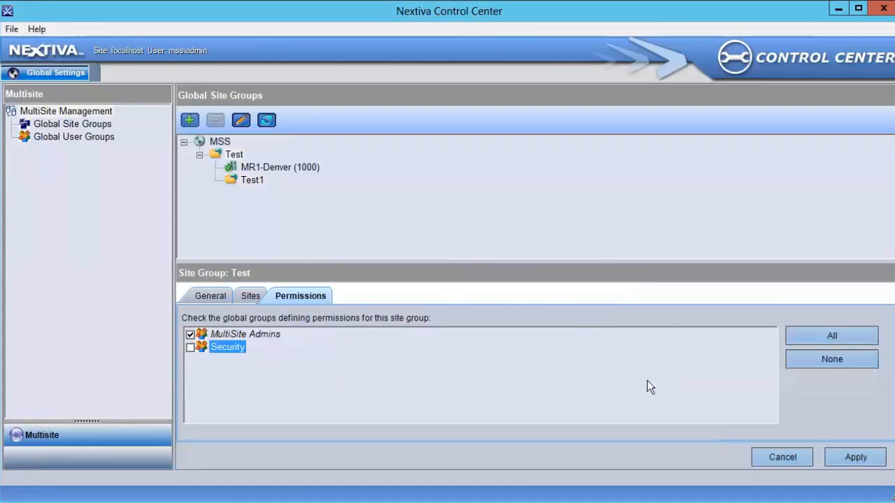
pyautogui.click(839, 456)
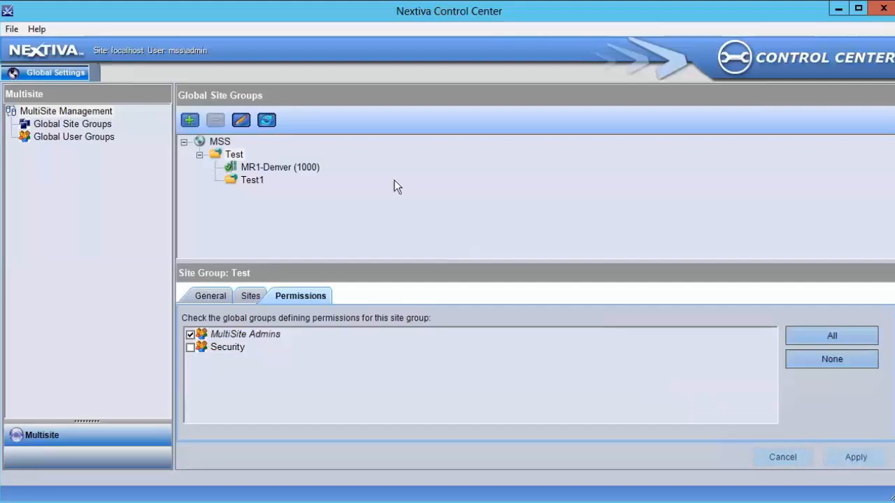
pyautogui.click(279, 167)
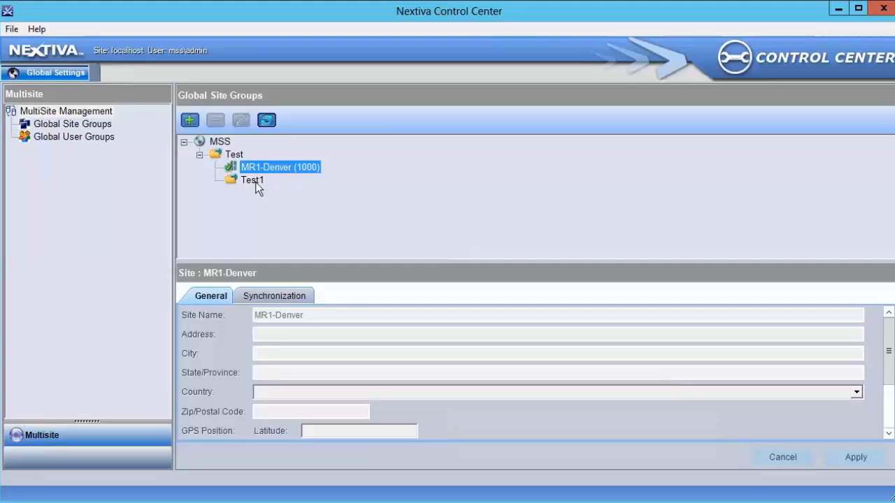
# - Enable Security on Test1 and apply, then drag MR1-Denver into Test1 and apply
pyautogui.click(256, 182)
pyautogui.click(191, 348)
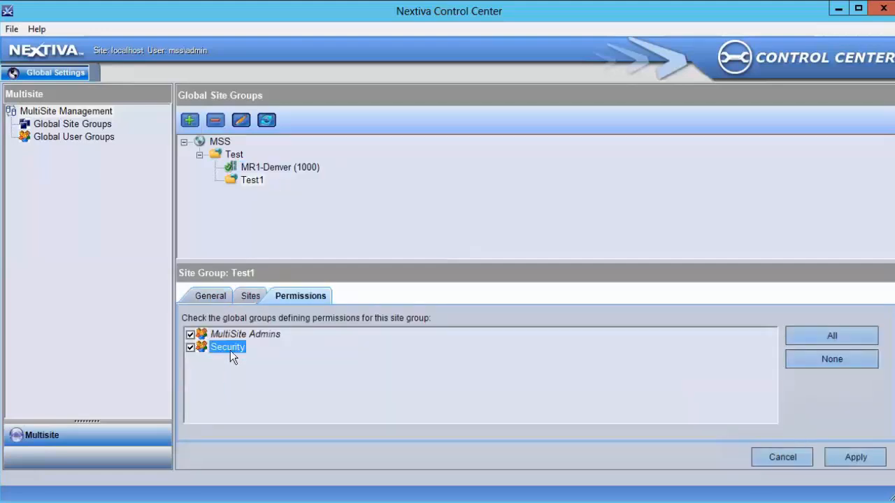
pyautogui.click(863, 460)
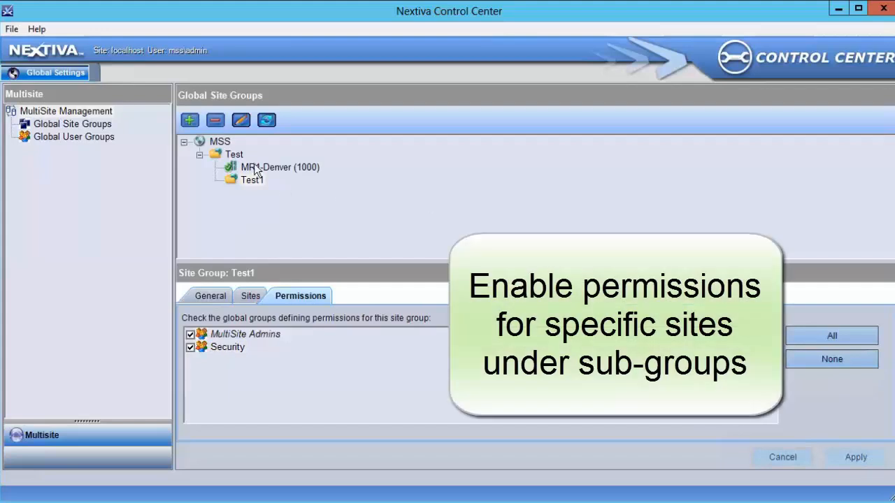
pyautogui.moveTo(255, 170); pyautogui.dragTo(254, 176)
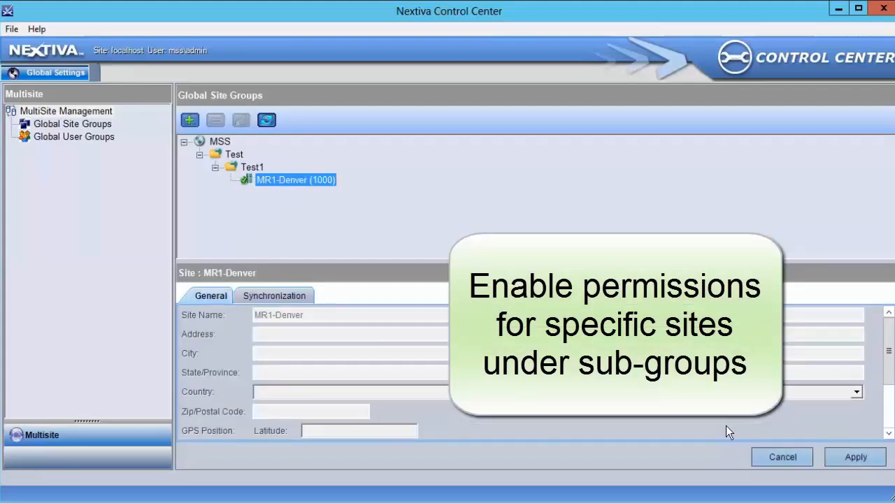
pyautogui.click(842, 458)
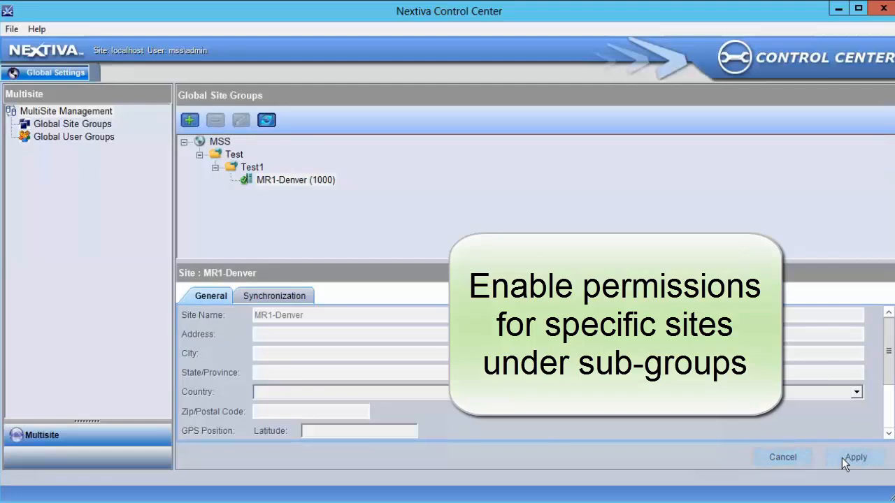